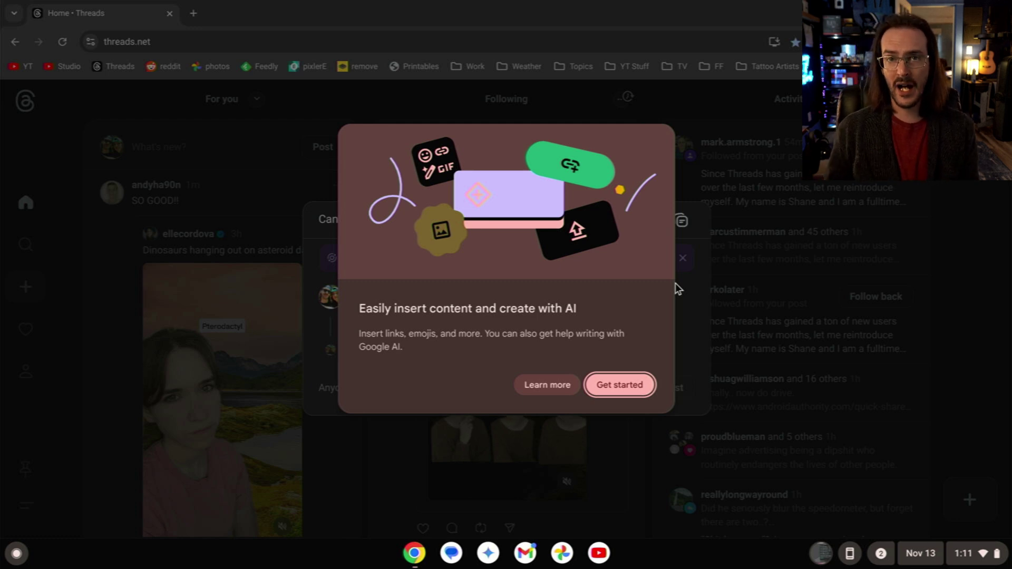
# - Dismiss the Quick Insert intro and scroll through its emojis, recent files and Help me write
pyautogui.press('Return')
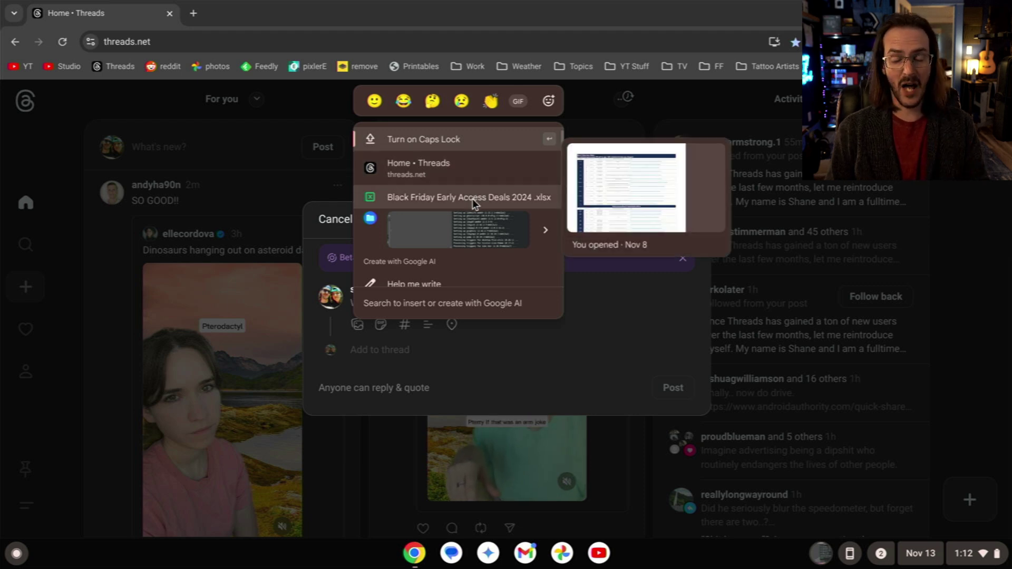
pyautogui.scroll(-3, 479, 239)
pyautogui.scroll(3, 481, 239)
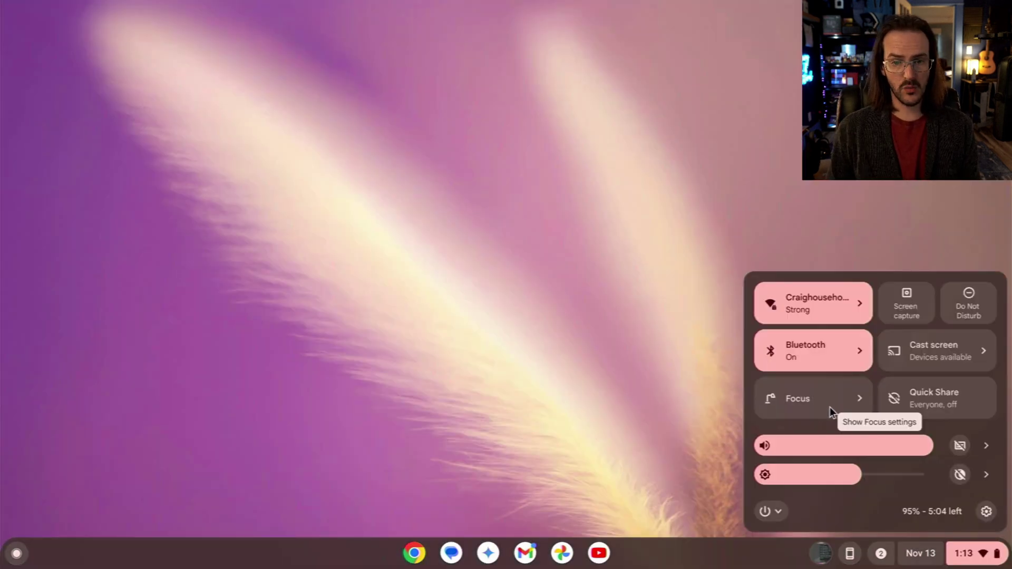
# - Expand the Focus tile and scroll through its timer, Google Tasks and Focus sounds options
pyautogui.click(820, 401)
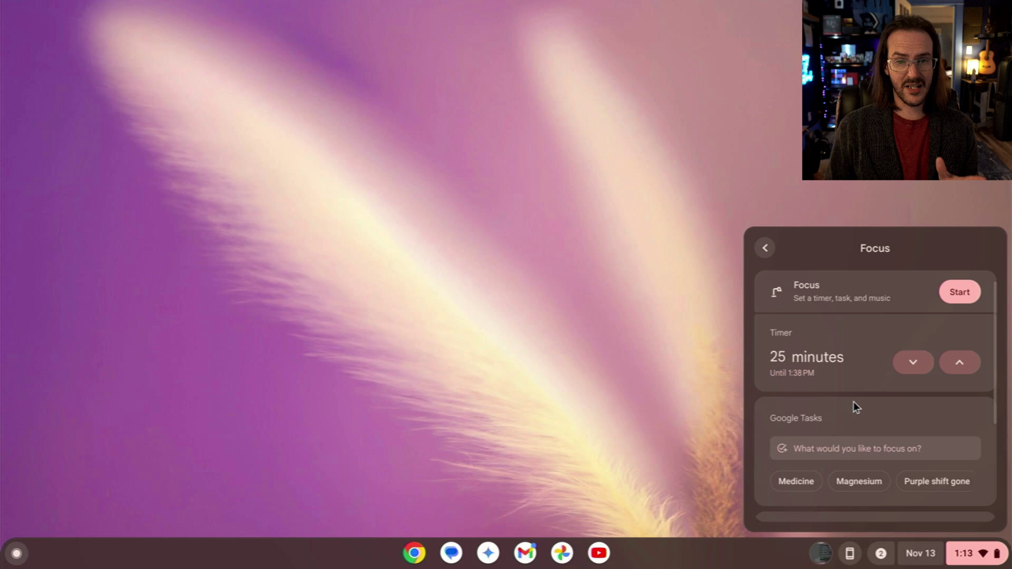
pyautogui.scroll(-3, 854, 404)
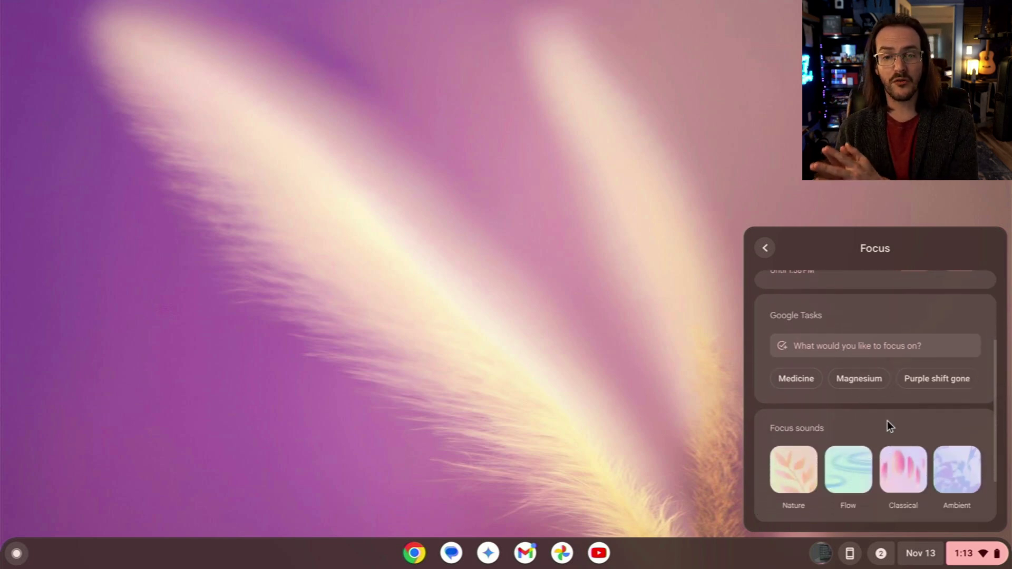
pyautogui.scroll(-2, 887, 421)
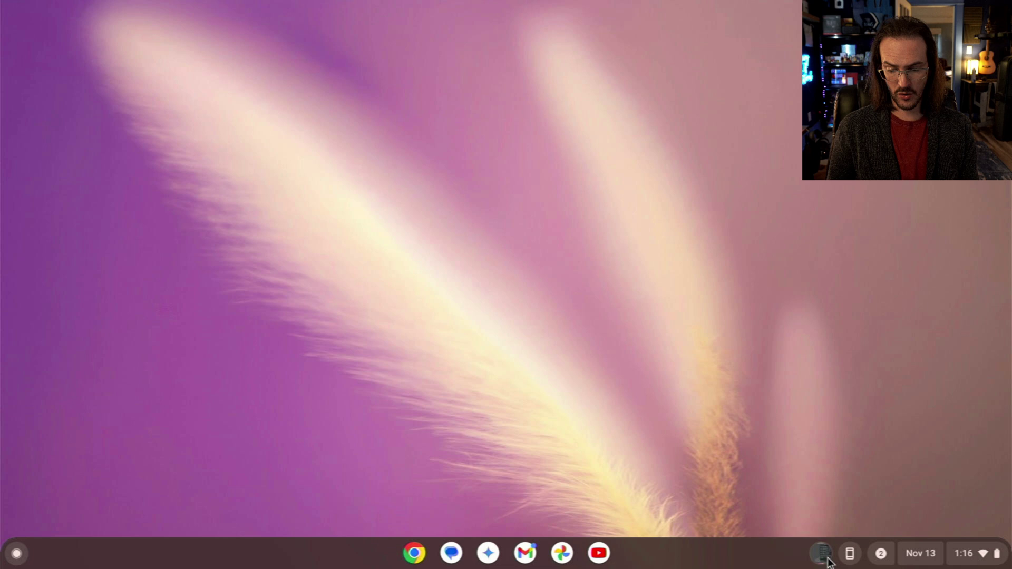
# - Pin 20241111_113350.jpg from Downloads to the shelf and confirm it under Pinned files in Tote
pyautogui.click(822, 553)
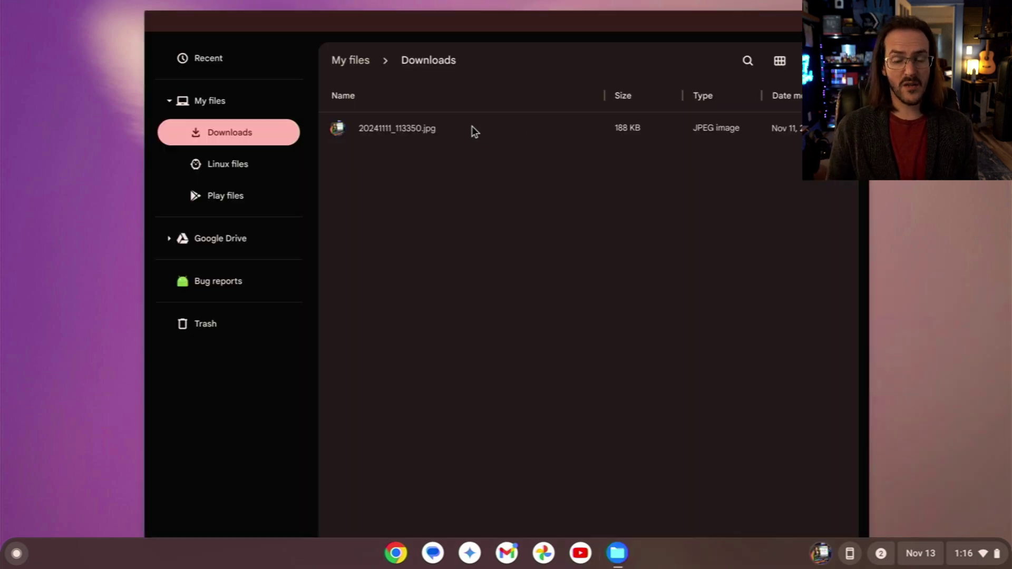
pyautogui.rightClick(437, 130)
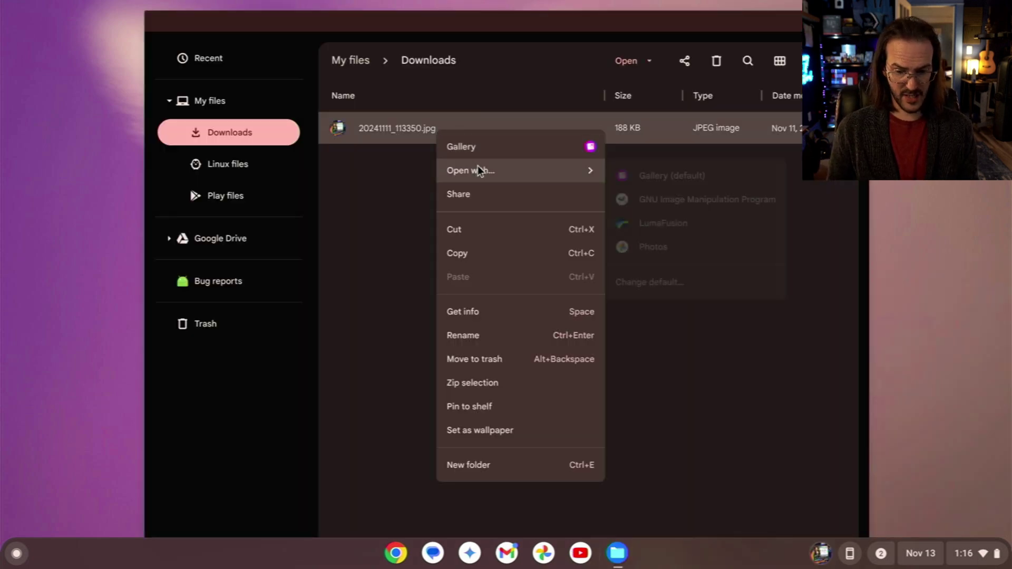
pyautogui.click(493, 405)
pyautogui.click(821, 554)
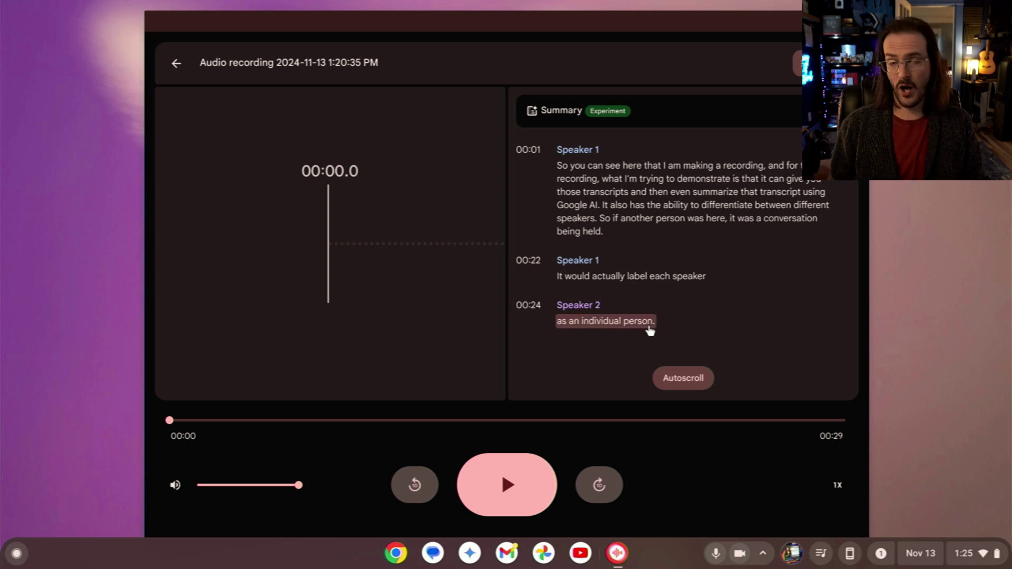
# - Request a Summary of the transcript, see it is too short, and return to My Recordings
pyautogui.click(658, 118)
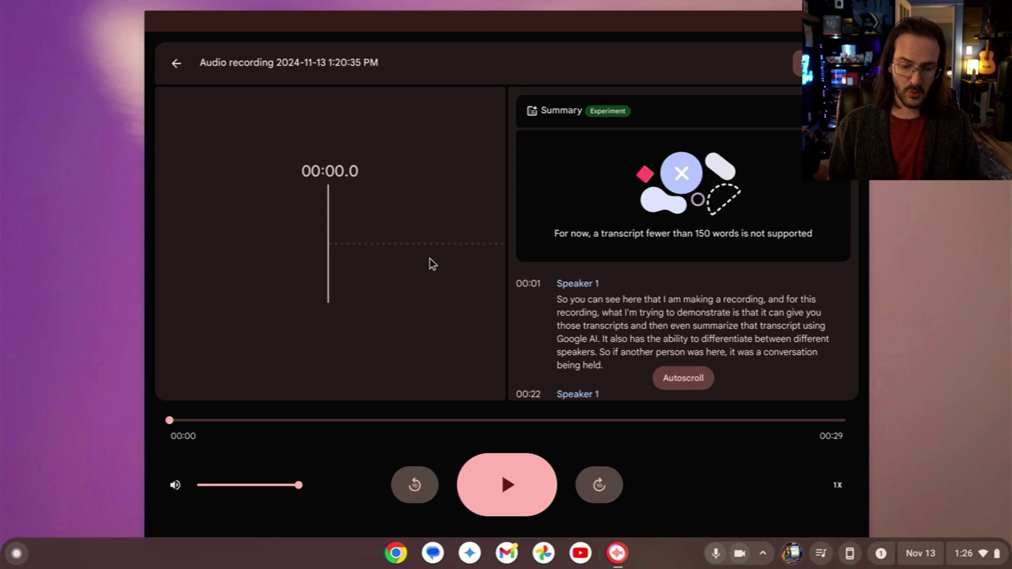
pyautogui.click(180, 70)
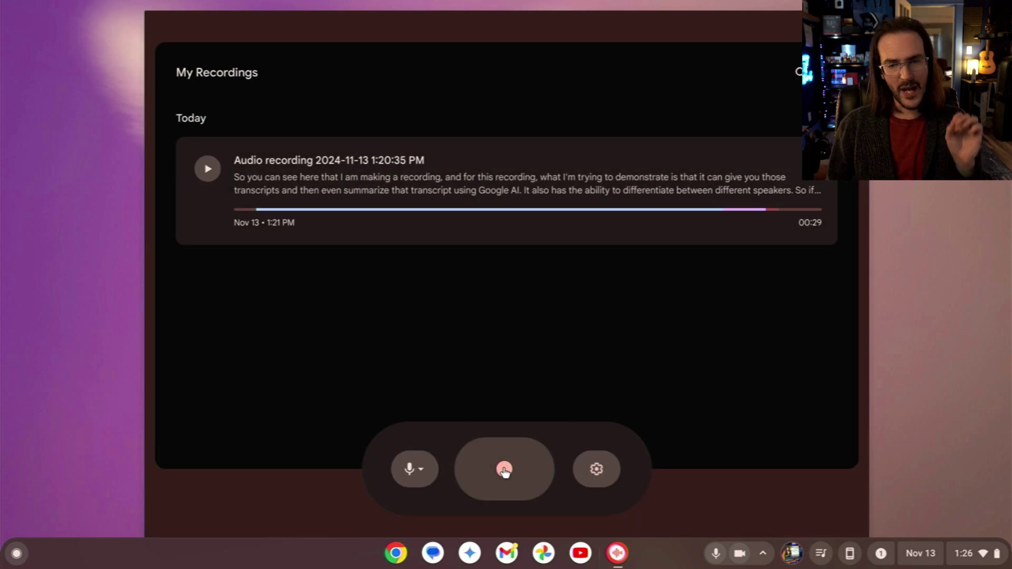
# - Start a new recording and toggle the Studio-style mic effect on, then off again
pyautogui.click(504, 470)
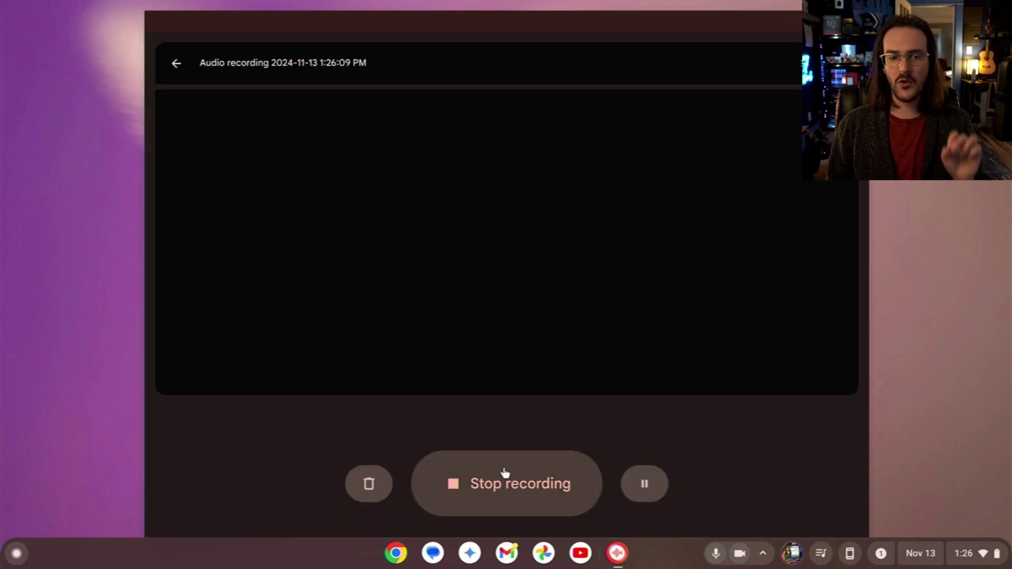
pyautogui.click(763, 554)
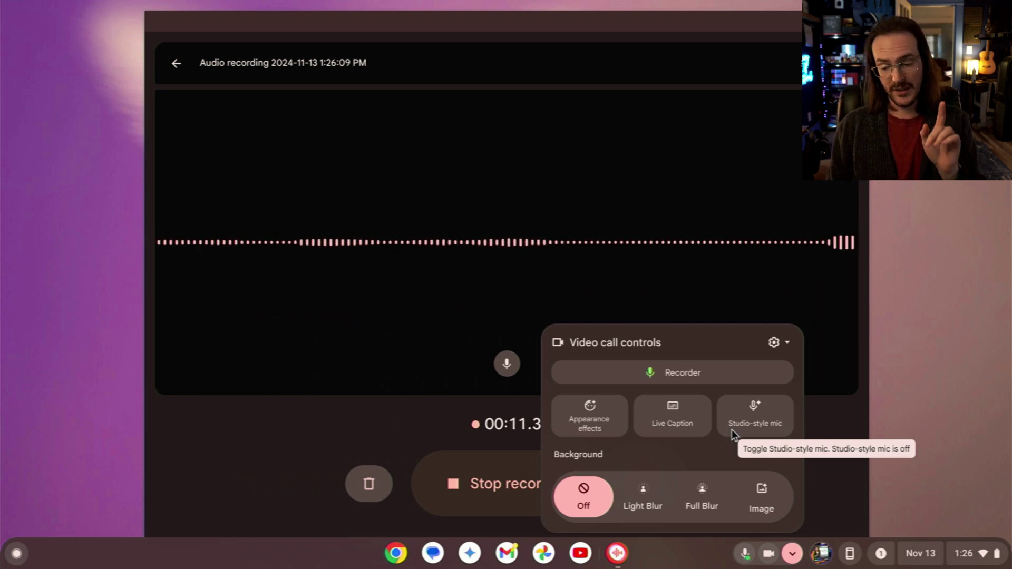
pyautogui.click(732, 431)
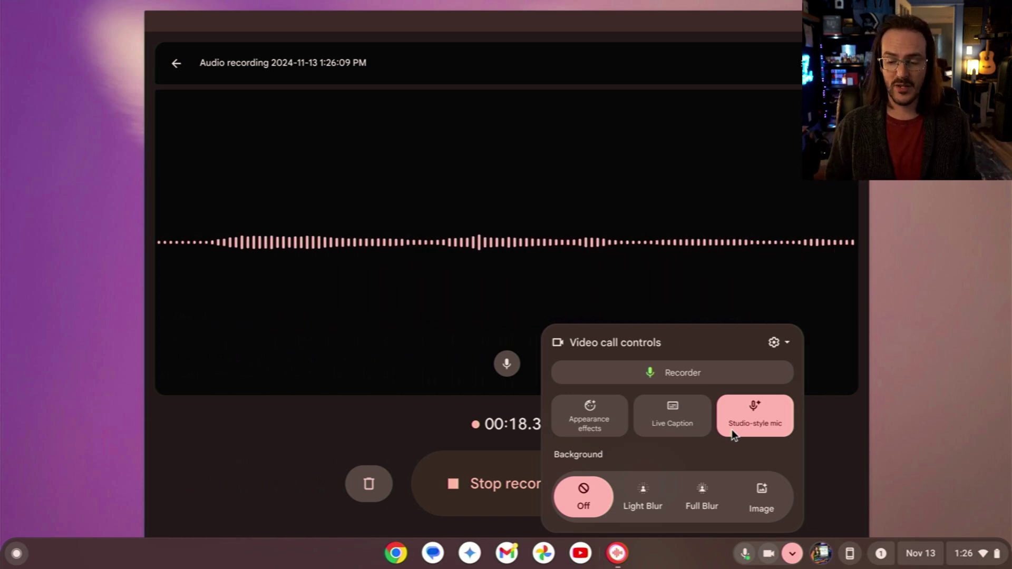
pyautogui.click(731, 430)
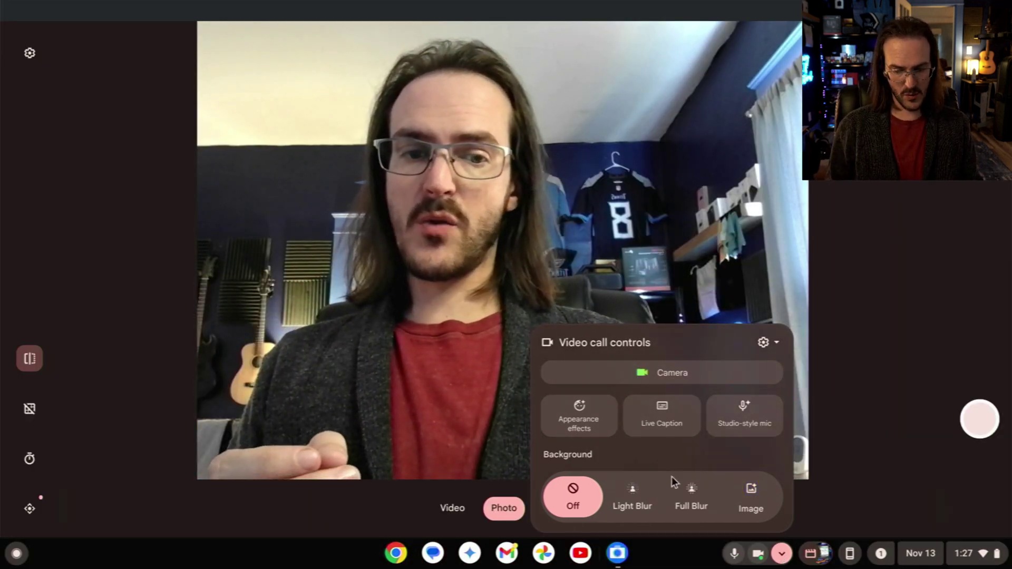
# - Set the camera background to Light Blur, then to Full Blur
pyautogui.click(635, 499)
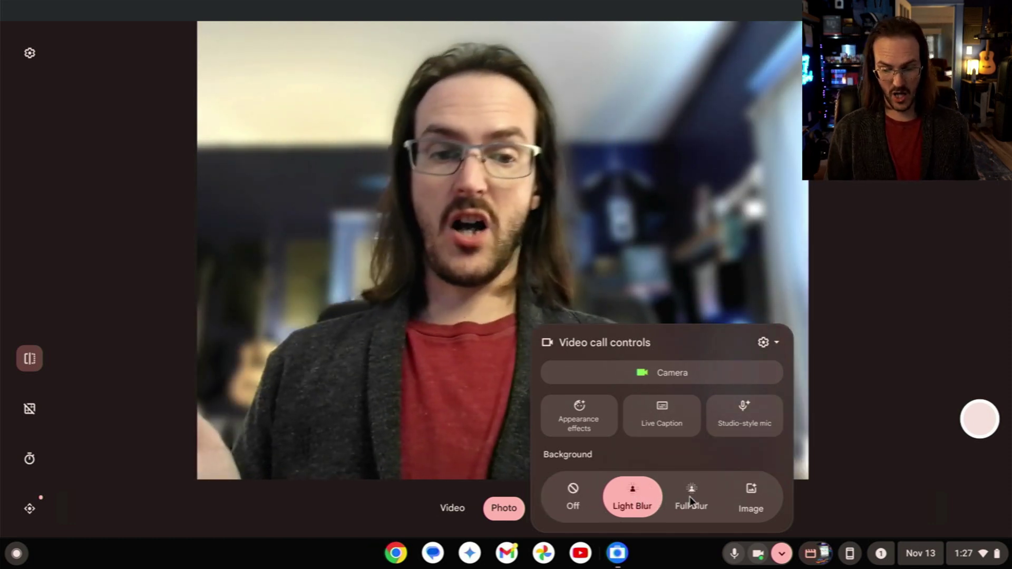
pyautogui.click(690, 498)
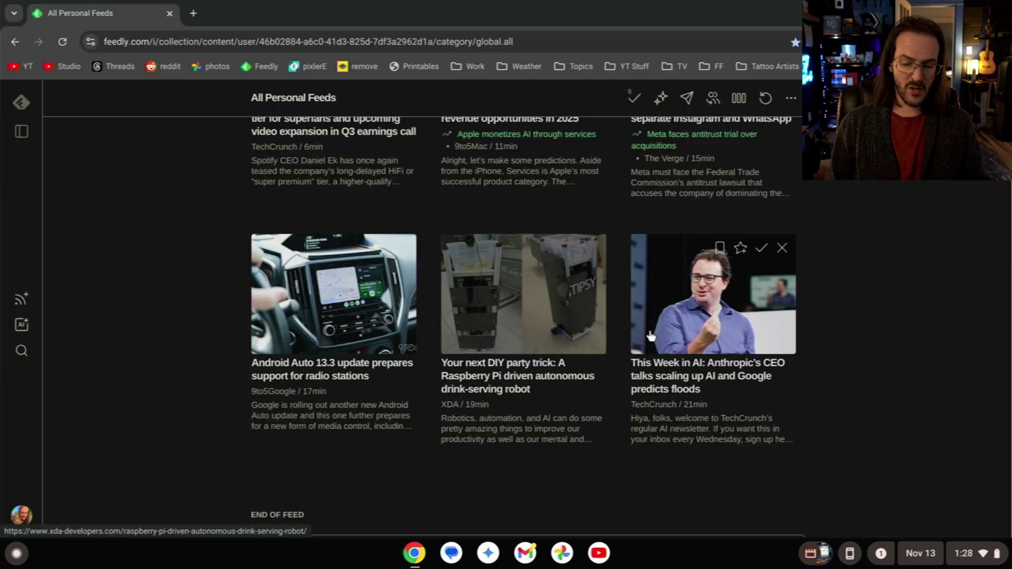
# - Open the TechCrunch Anthropic CEO article in a new tab and select its paragraphs from 'On Monday'
pyautogui.middleClick(664, 380)
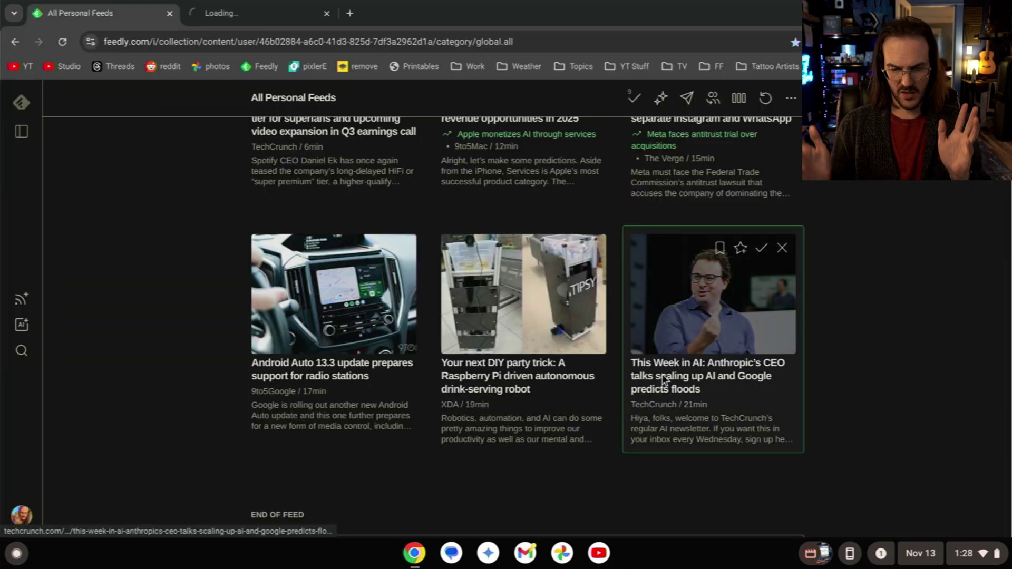
pyautogui.click(229, 6)
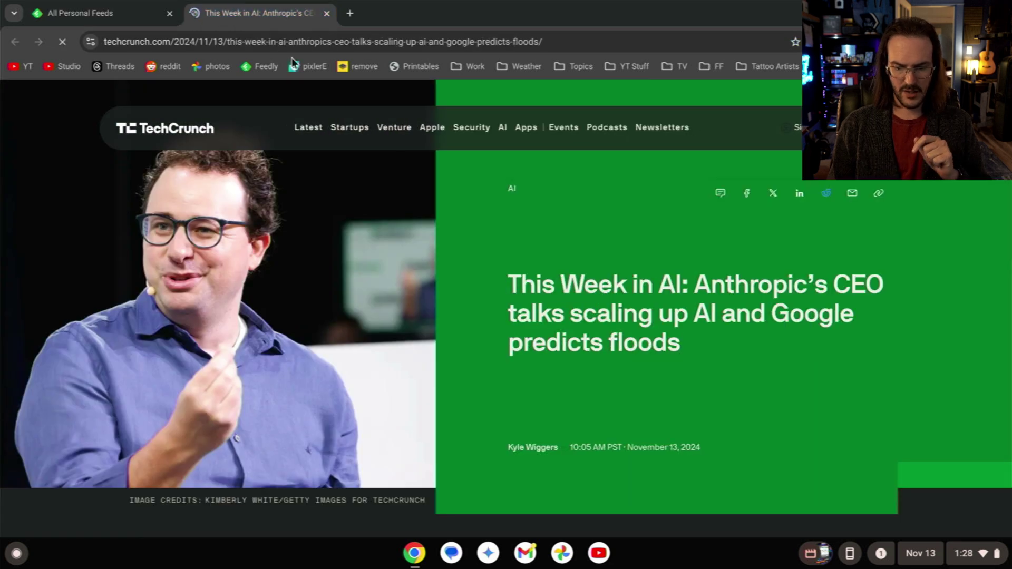
pyautogui.scroll(-8, 457, 226)
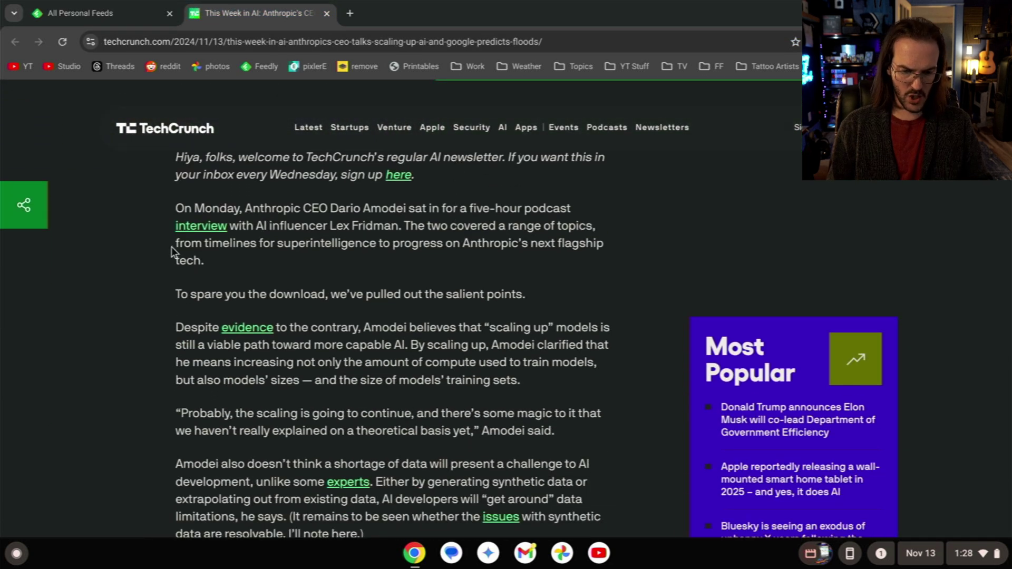
pyautogui.moveTo(175, 208); pyautogui.dragTo(450, 503)
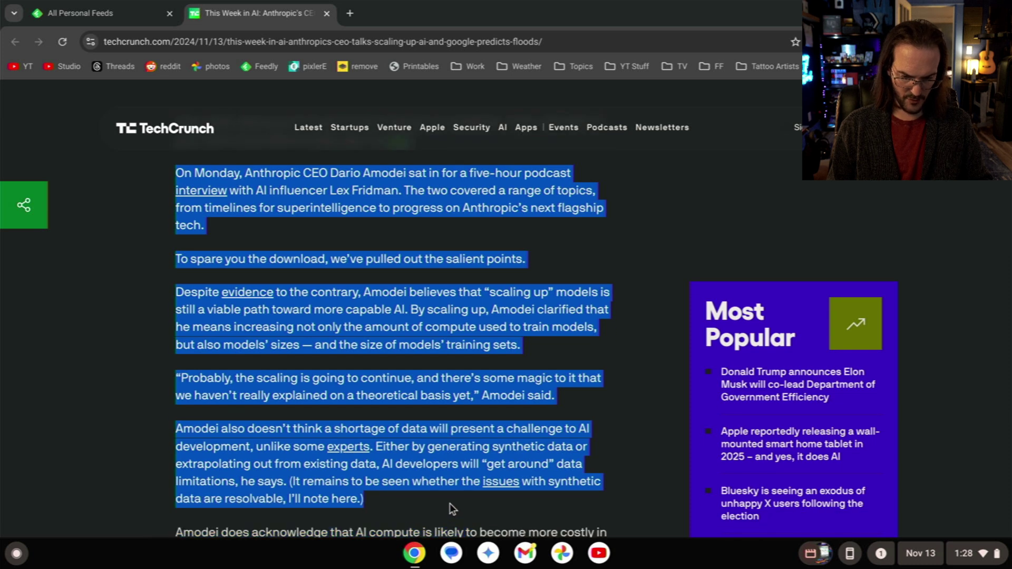
pyautogui.rightClick(431, 474)
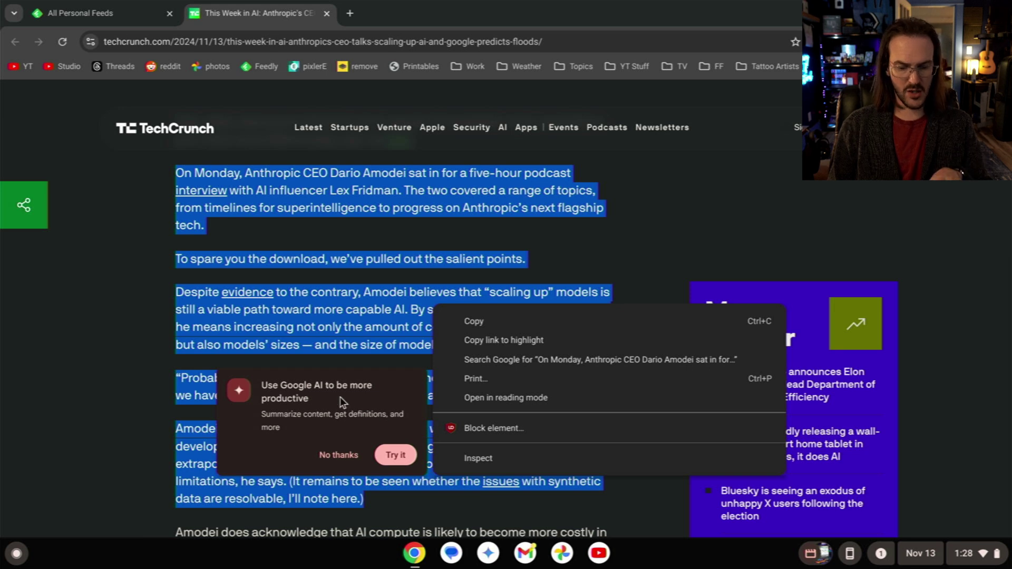
# - Accept the Help me read introduction and summarize the whole article
pyautogui.click(391, 457)
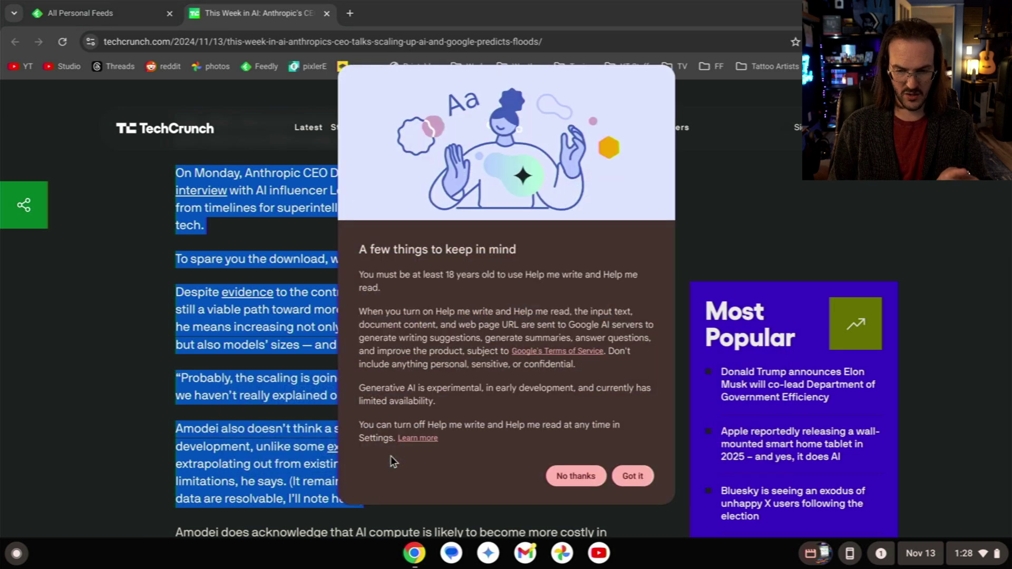
pyautogui.click(631, 476)
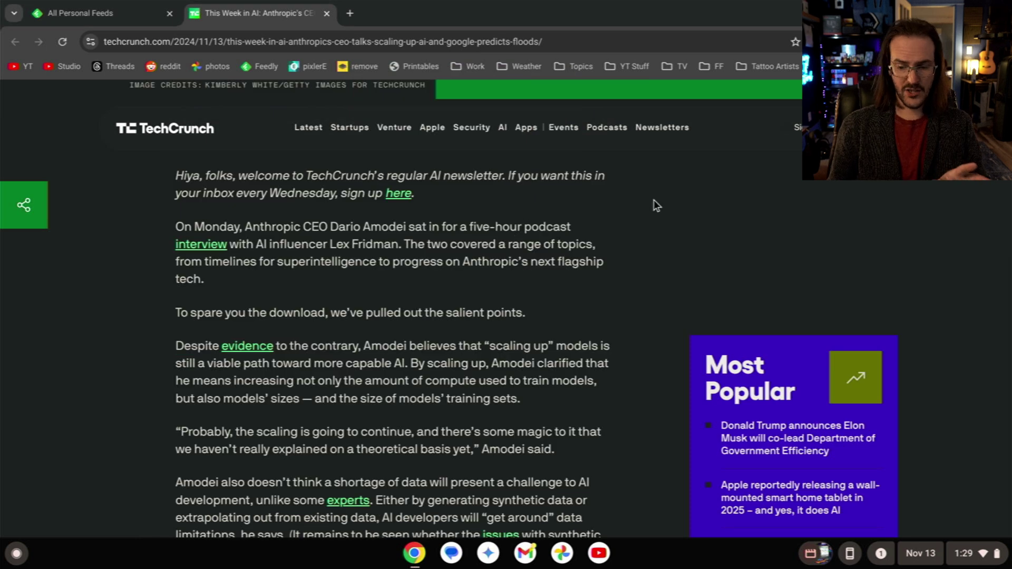
pyautogui.rightClick(654, 200)
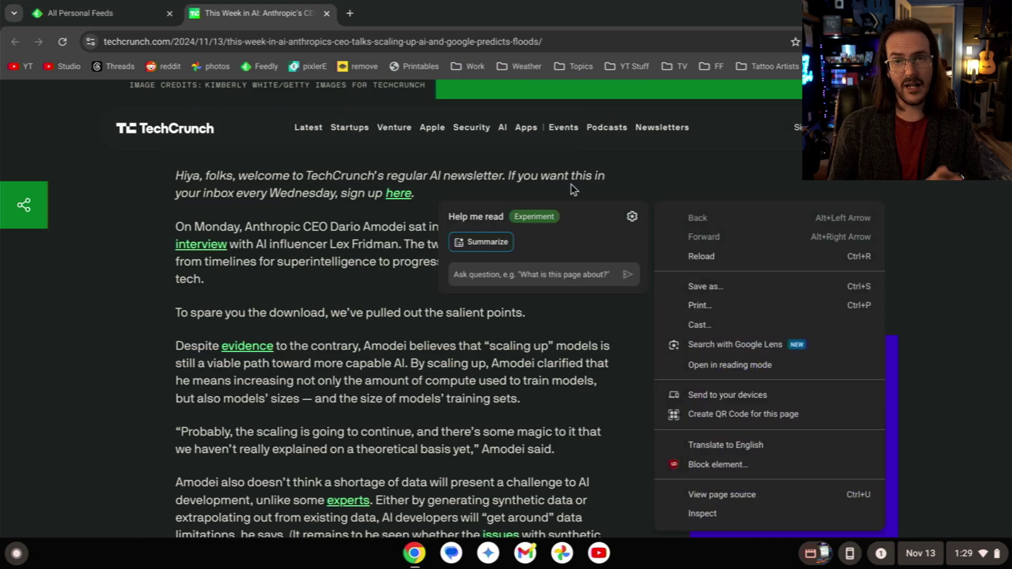
pyautogui.click(486, 245)
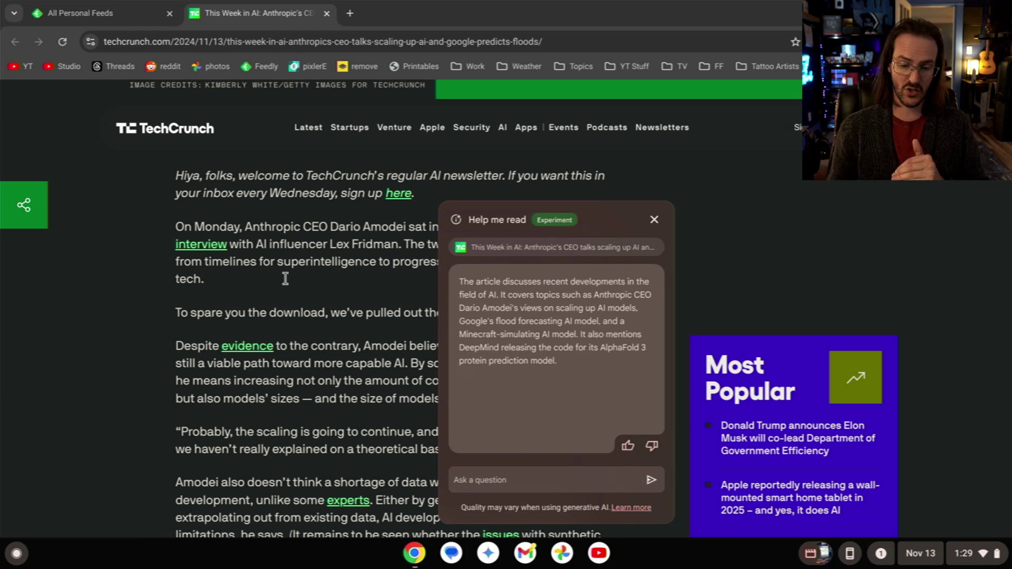
# - Ask Help me read a question about the article's Minecraft-simulating model
pyautogui.scroll(-15, 265, 285)
pyautogui.press('Home')
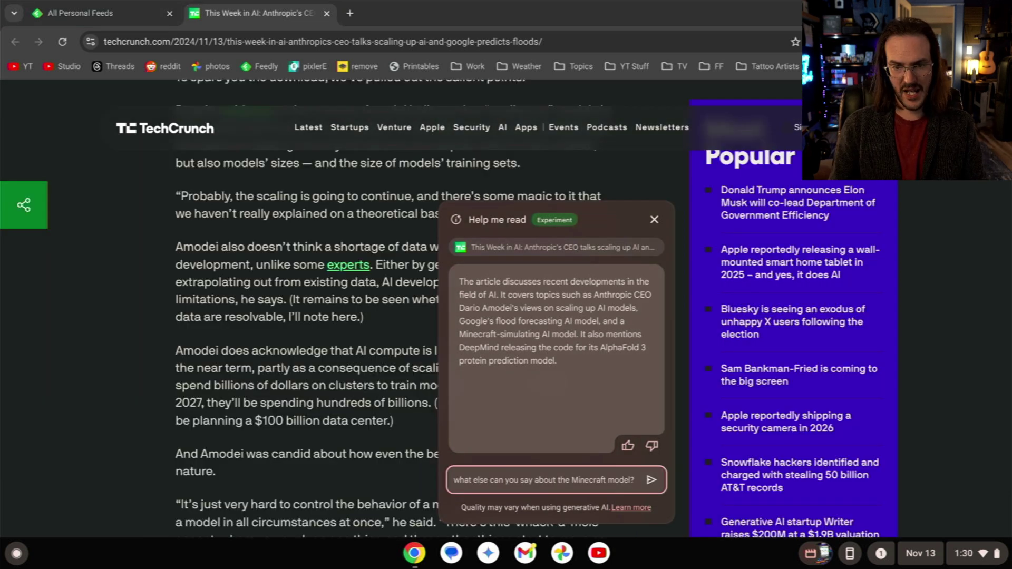
pyautogui.press('Return')
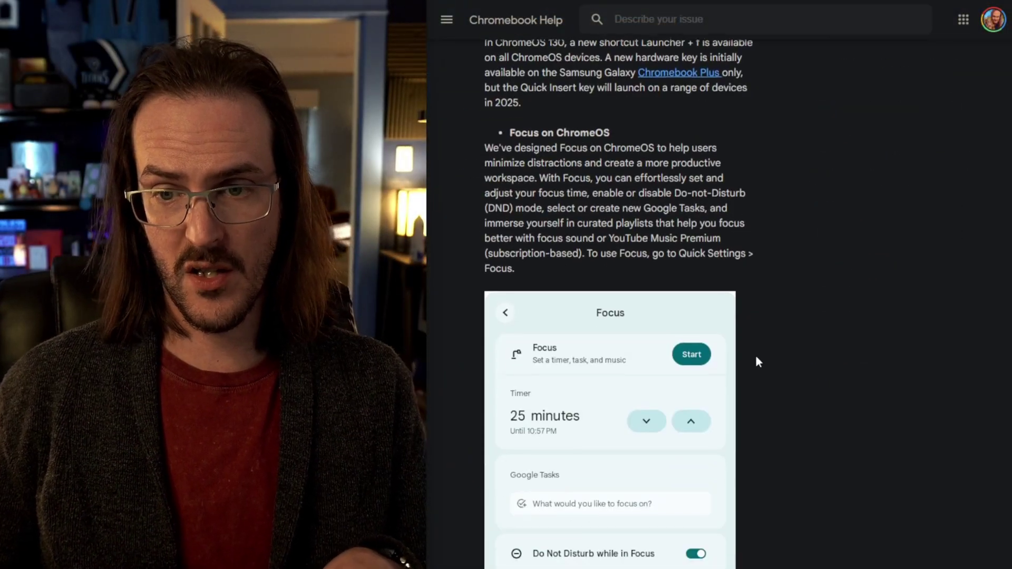
pyautogui.scroll(-15, 793, 406)
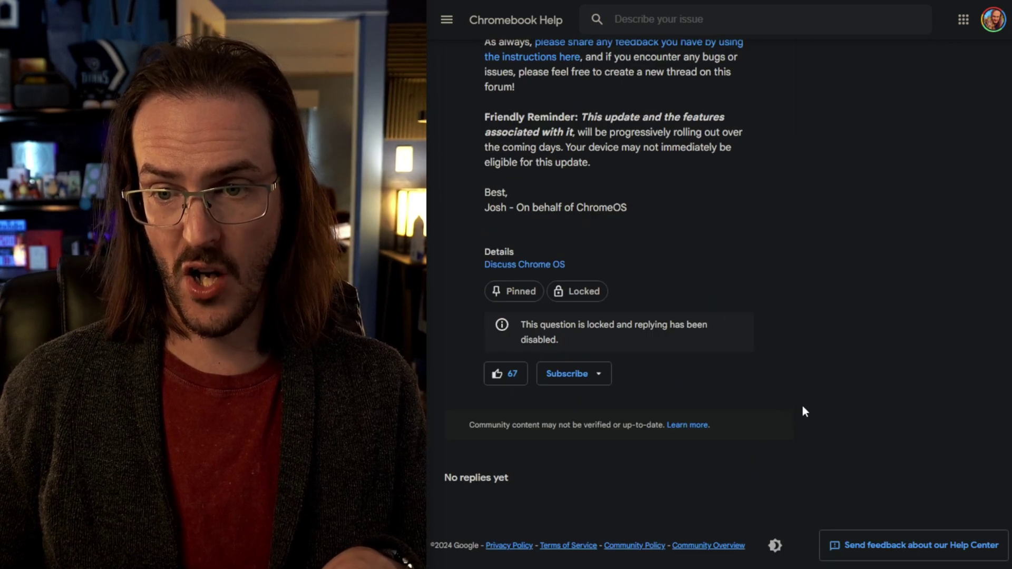
# - Scroll through the ChromeOS M130 announcement post and back up to its title
pyautogui.scroll(20, 802, 409)
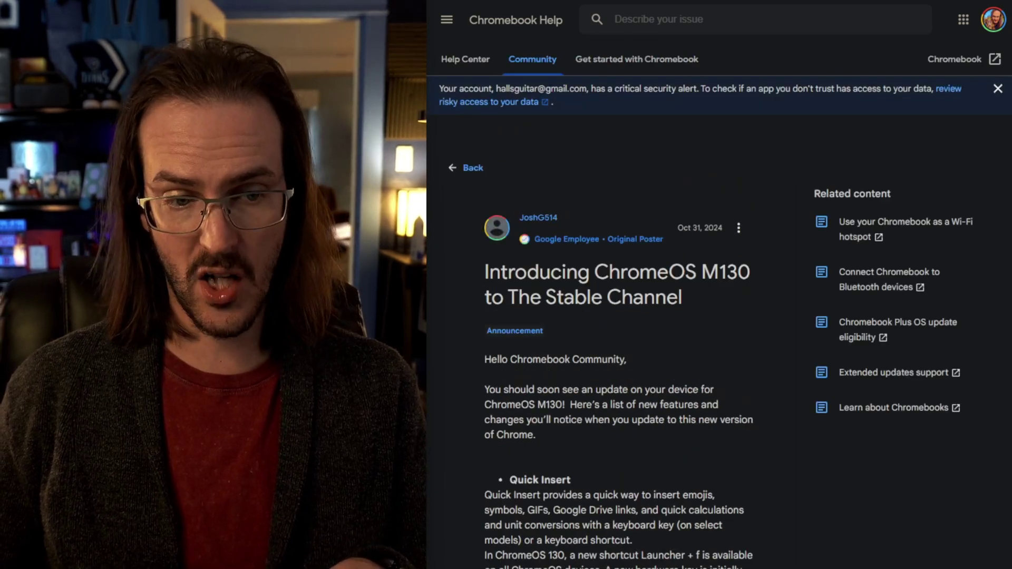